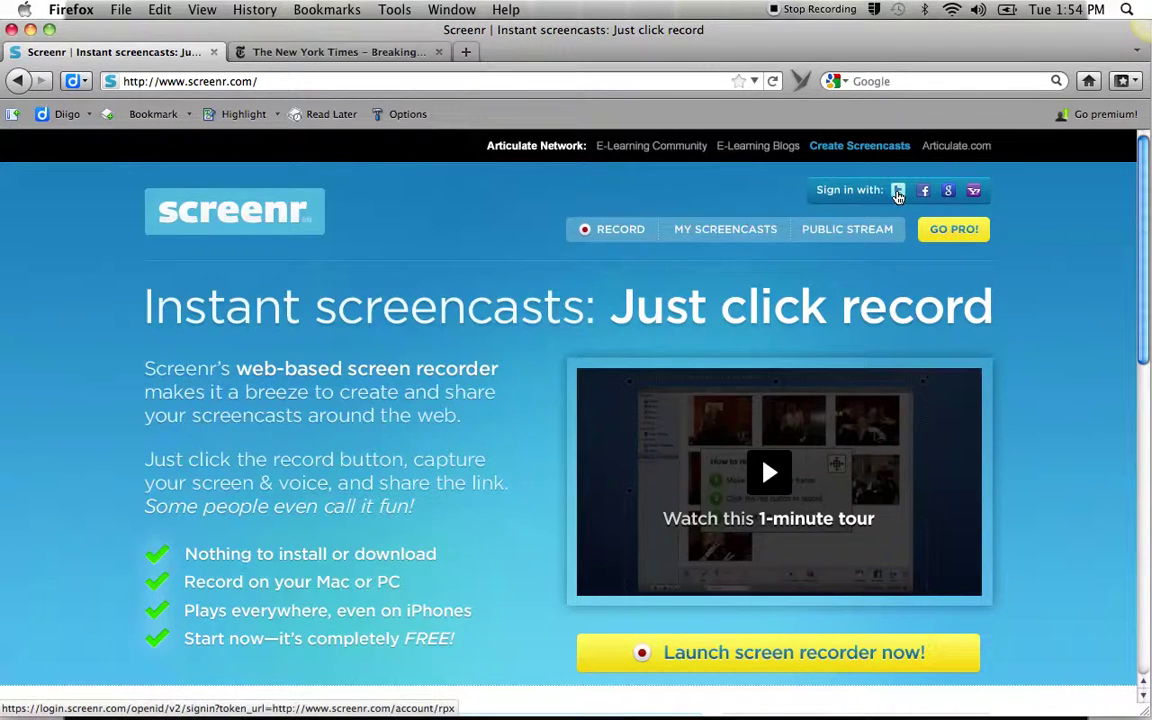
Sign in to Screenr with the remembered Twitter account
click(898, 191)
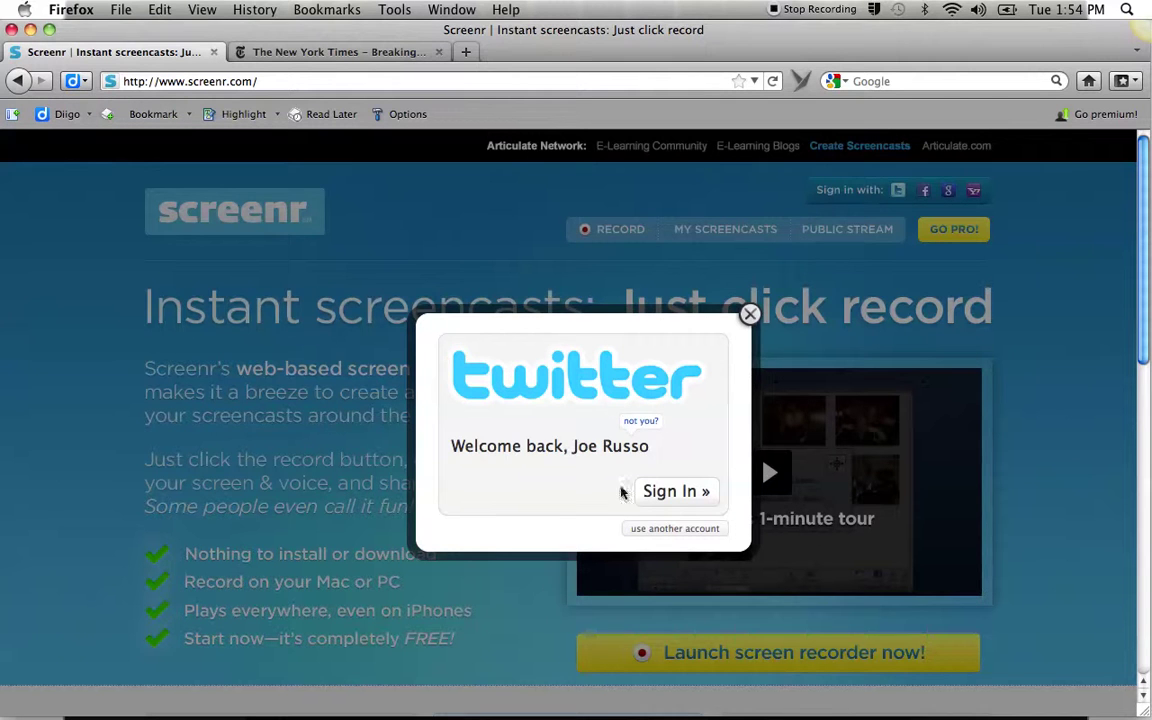
click(681, 491)
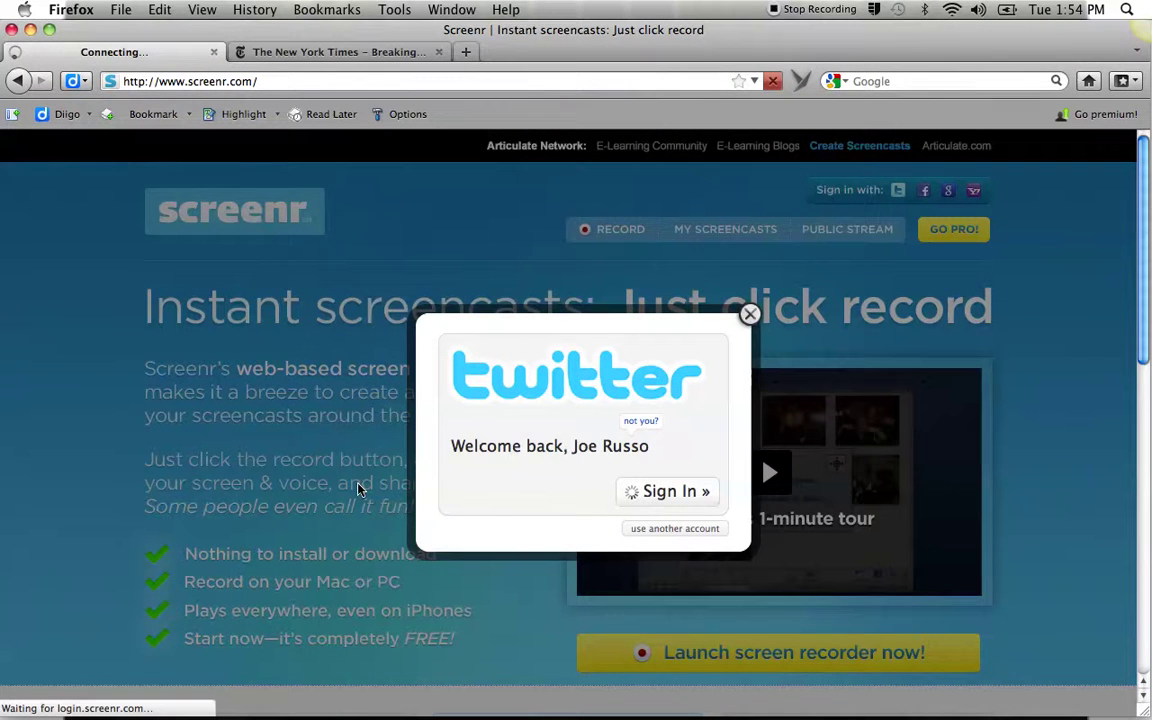
click(640, 491)
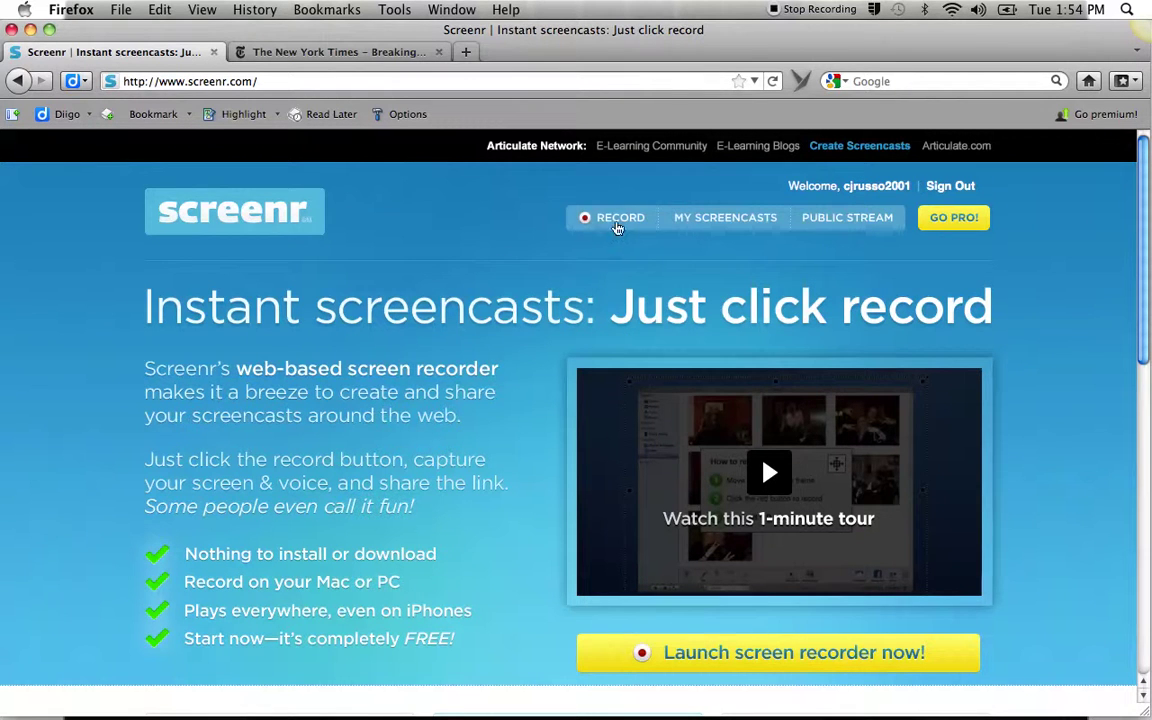
click(620, 221)
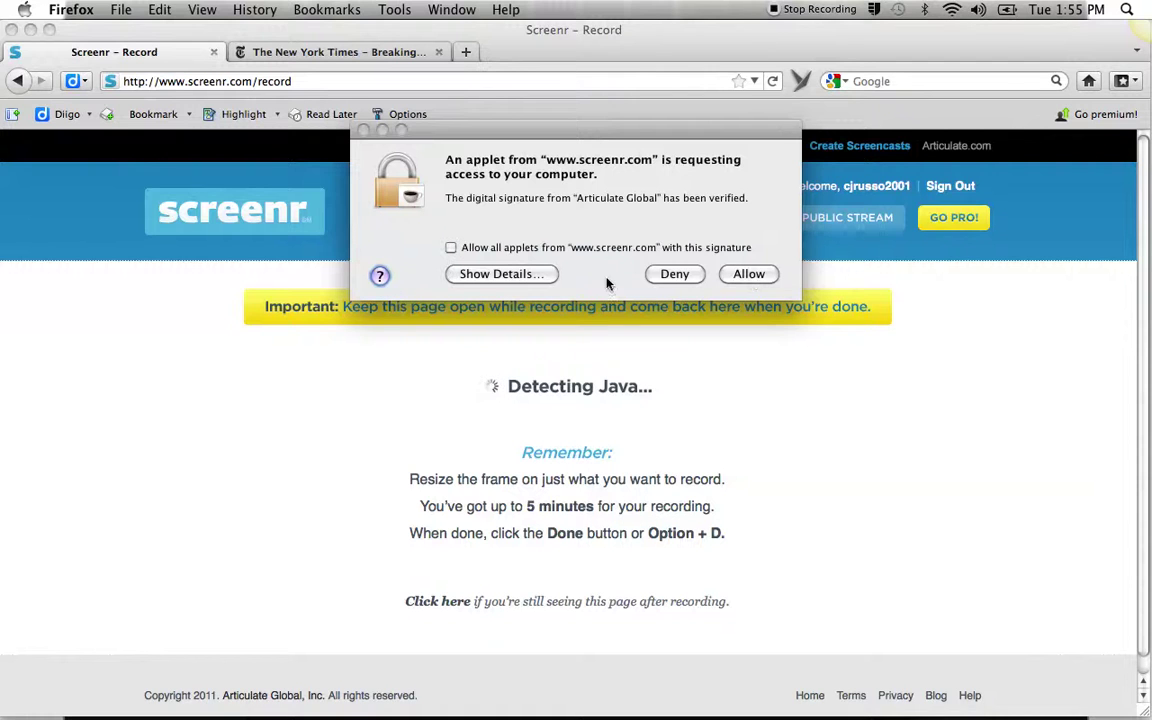
click(451, 248)
click(757, 276)
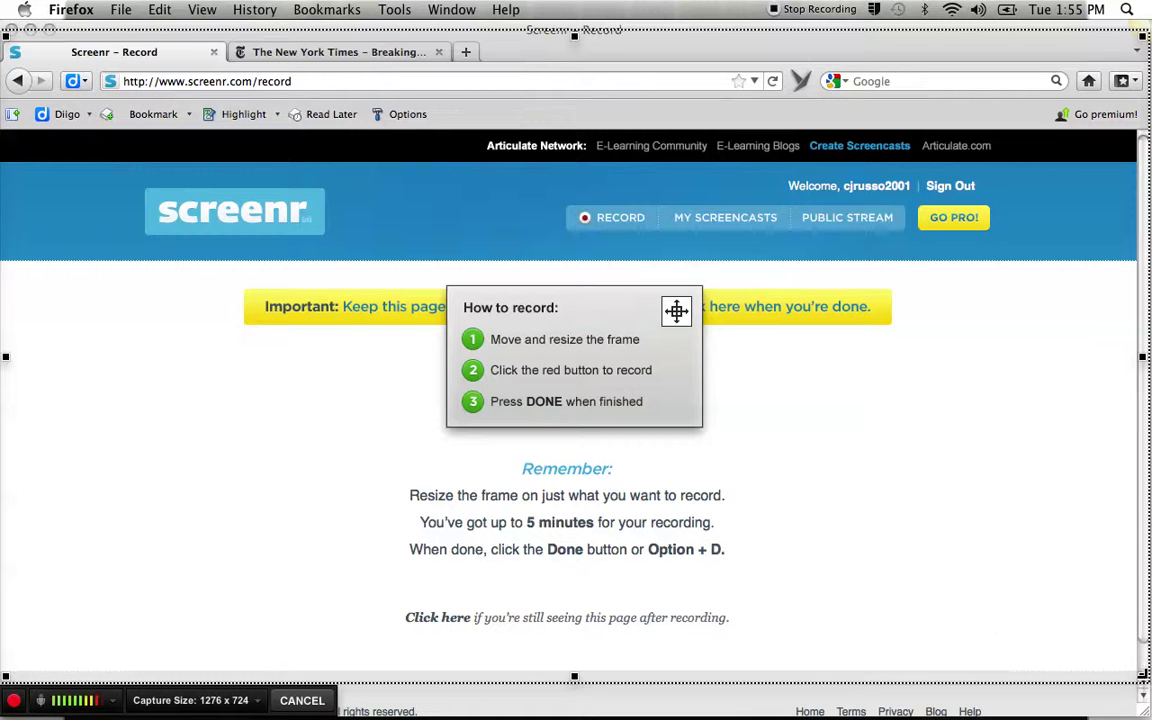
Enlarge the capture frame to 1280 x 730 and start recording the New York Times home page
mouse_move(1143, 676)
mouse_down()
mouse_move(1108, 675)
mouse_move(1022, 612)
mouse_move(998, 572)
mouse_move(1100, 643)
mouse_move(1142, 650)
mouse_move(1145, 682)
mouse_up()
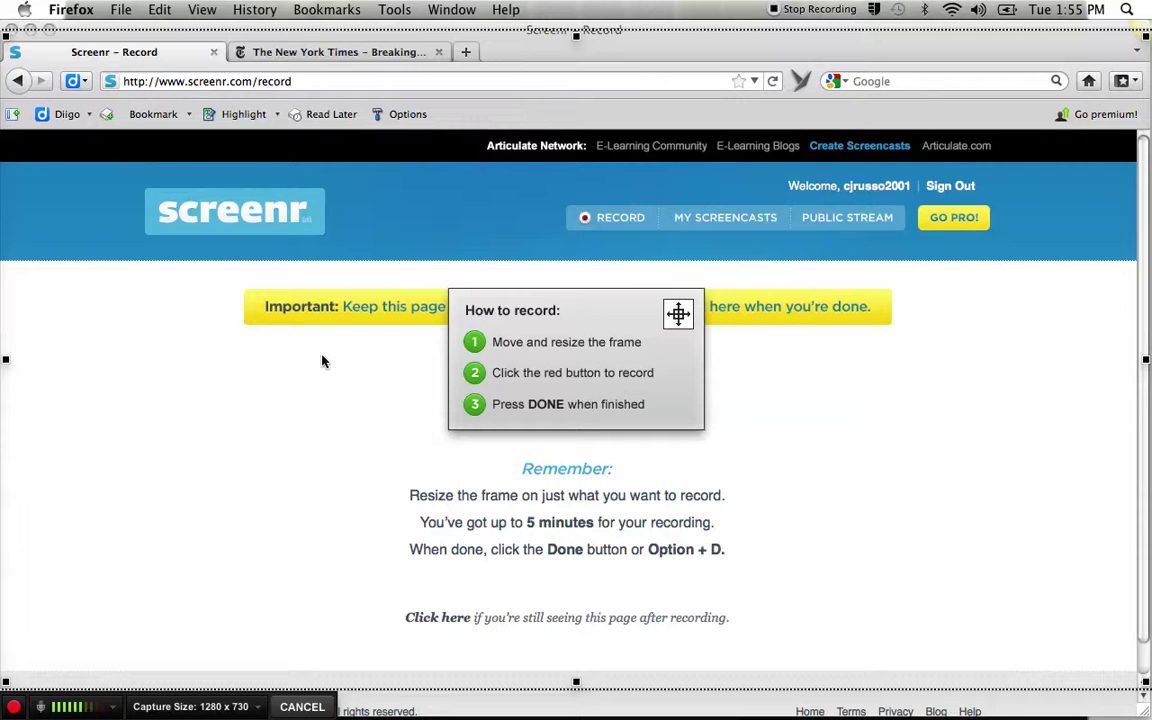
click(321, 56)
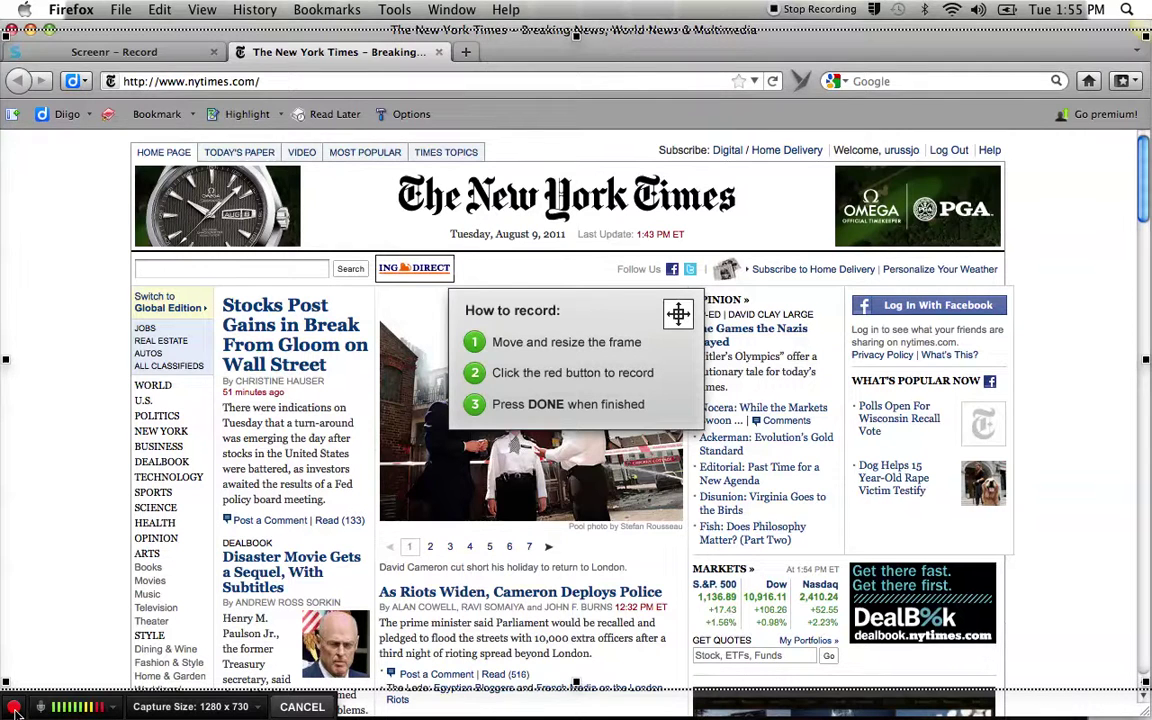
click(14, 710)
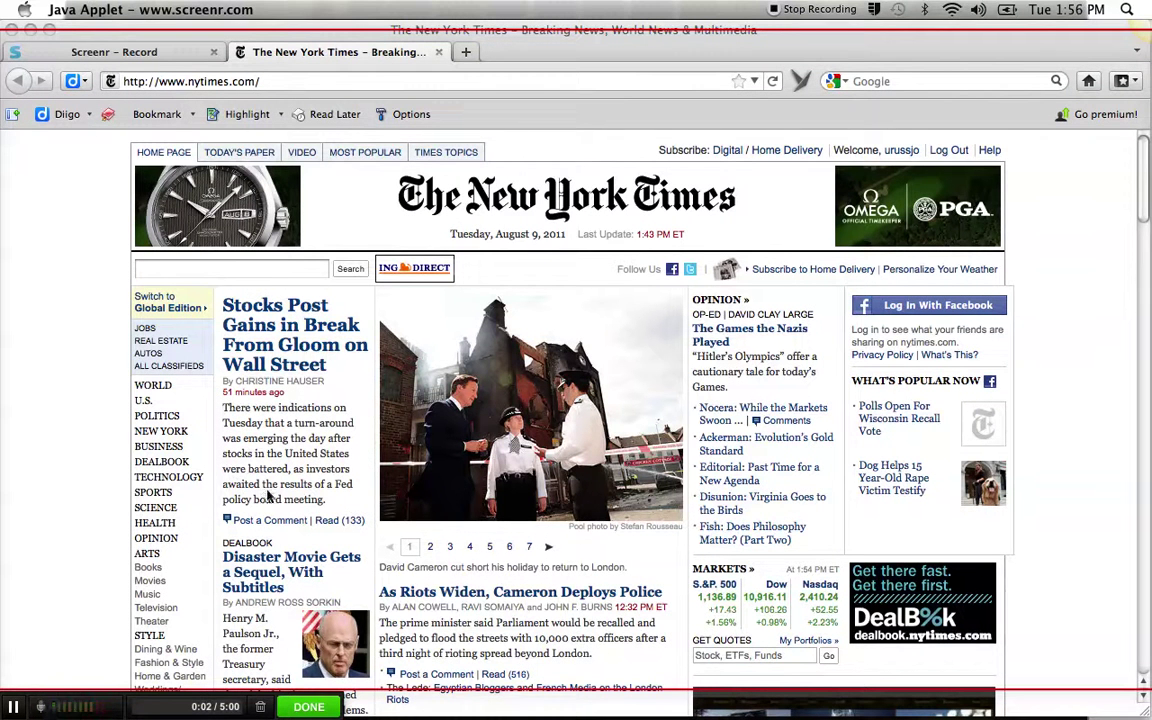
Open the "Stocks Post Gains in Break From Gloom on Wall Street" article while recording, and finish the recording
click(252, 314)
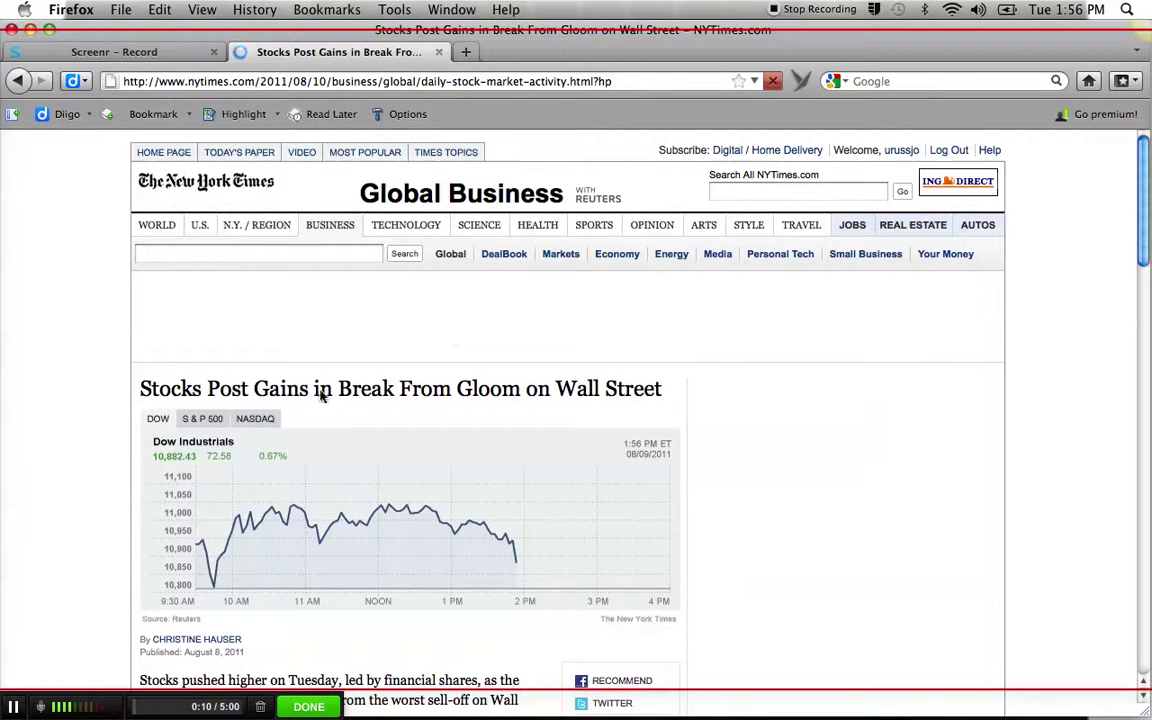
click(309, 707)
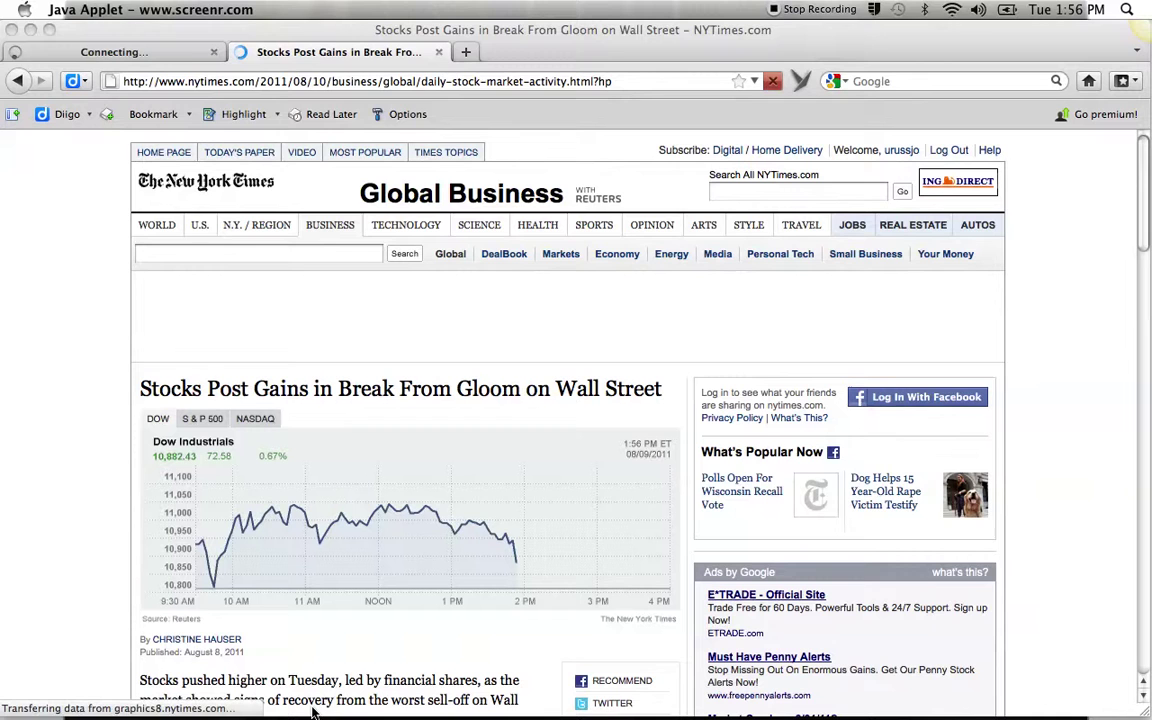
click(118, 53)
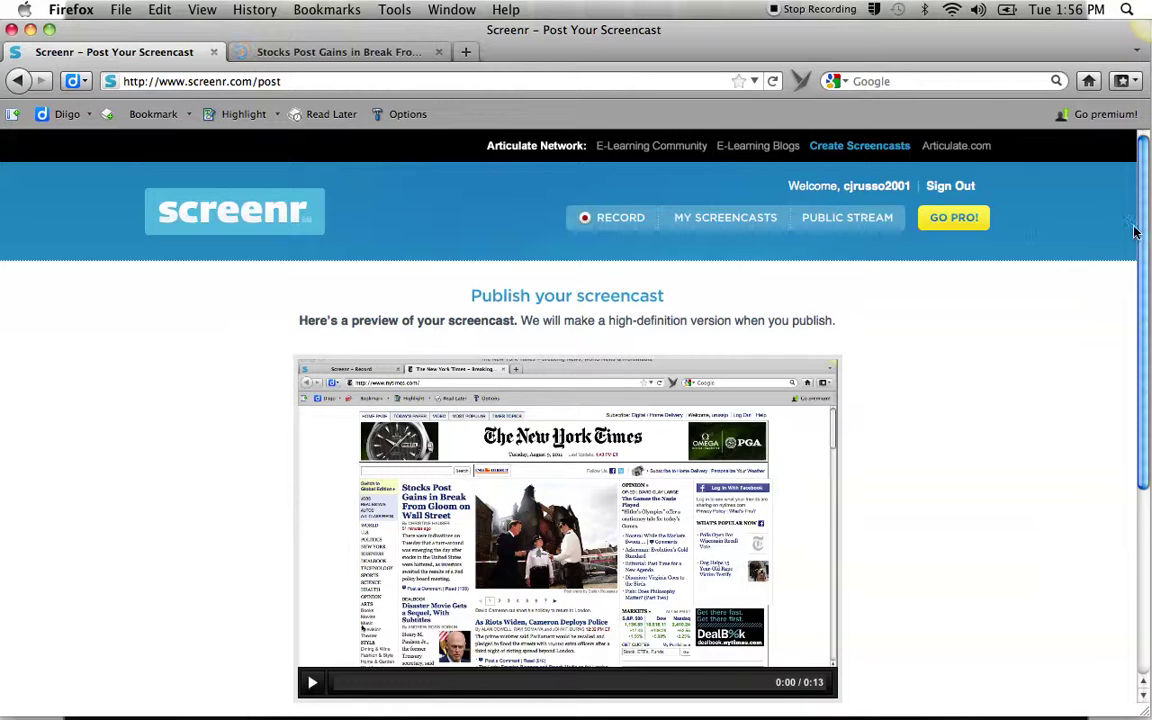
Describe the screencast as "Posting a Screencast to a blog" and publish it without tweeting
drag(1145, 233, 1145, 366)
click(660, 573)
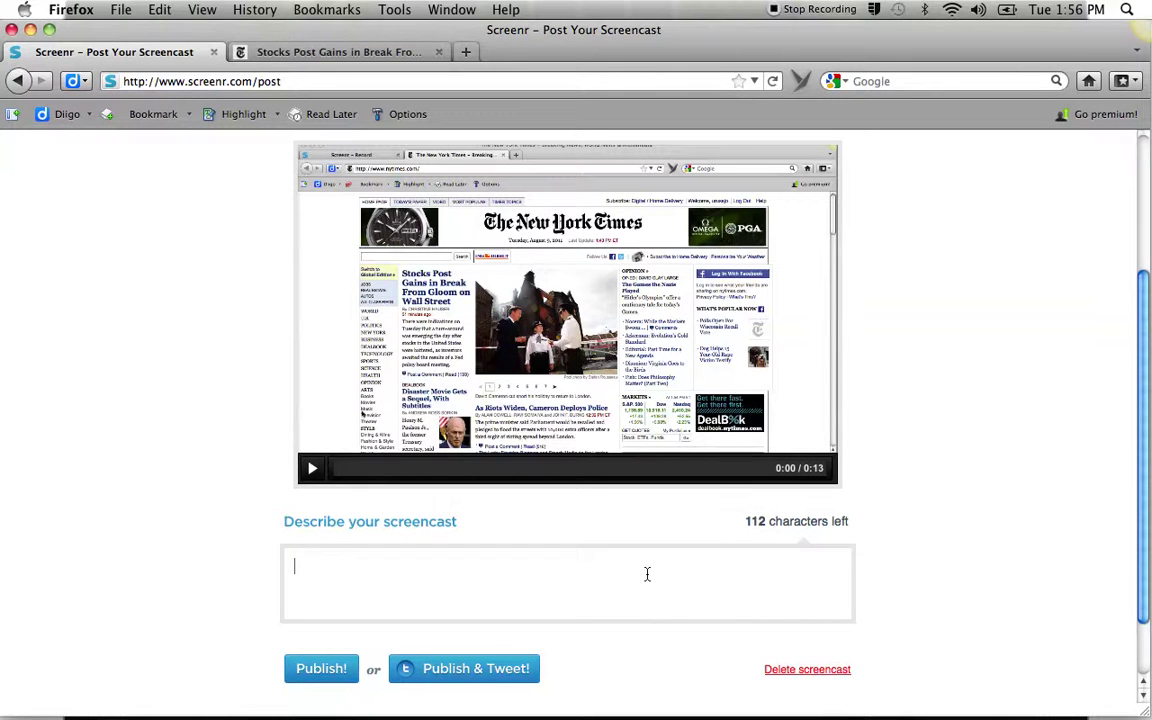
text(Posting a Screen)
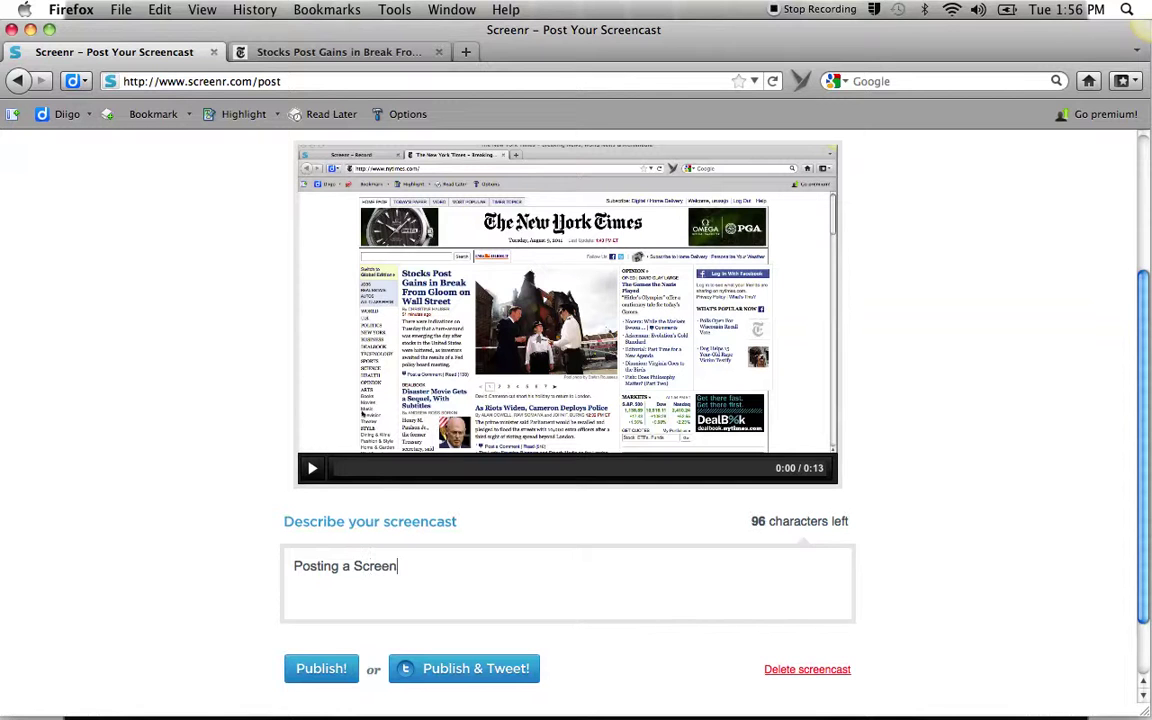
text(cast to a )
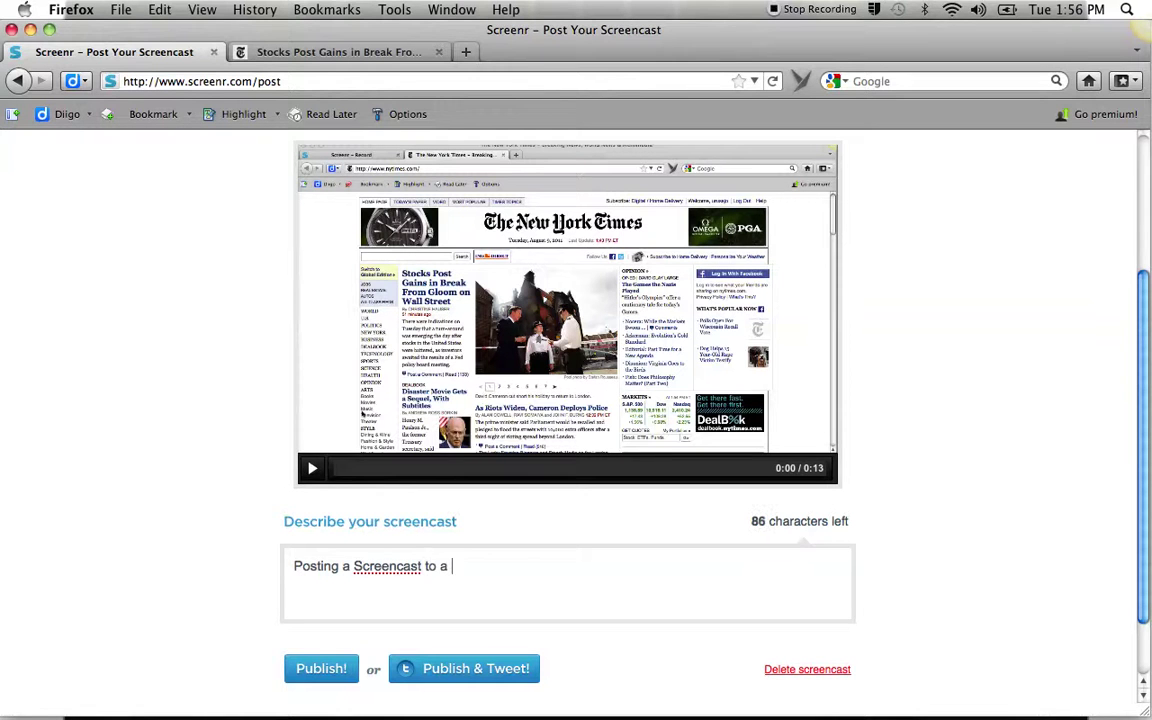
text(blog)
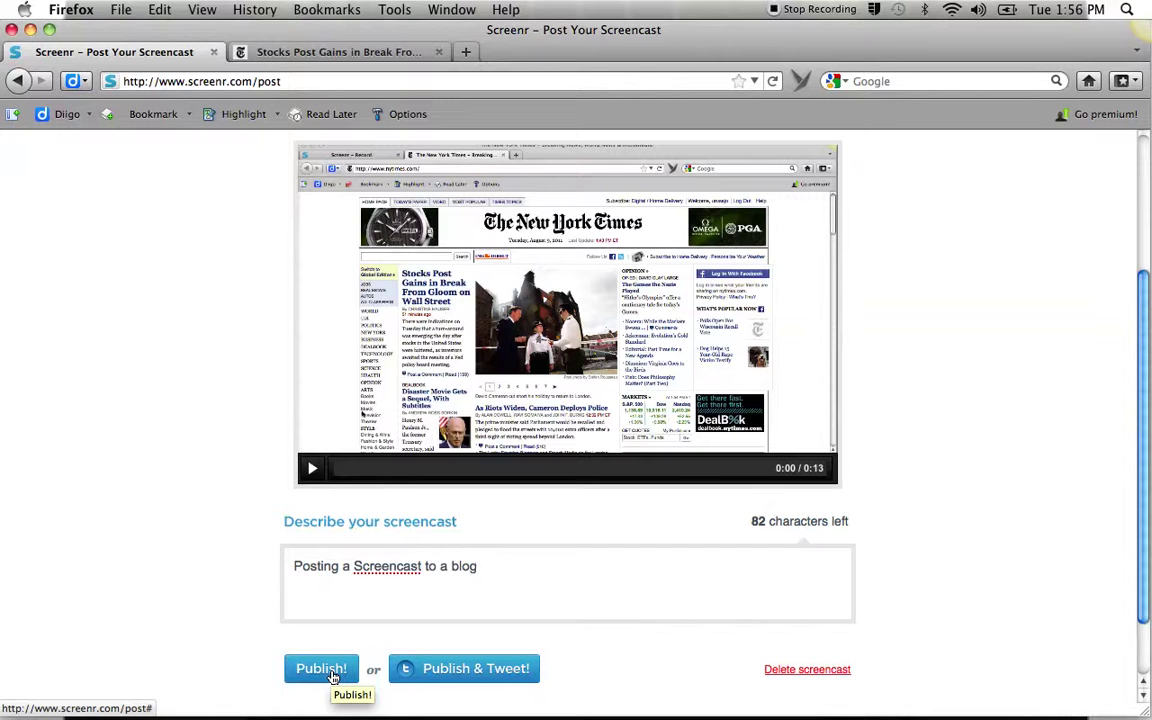
click(321, 668)
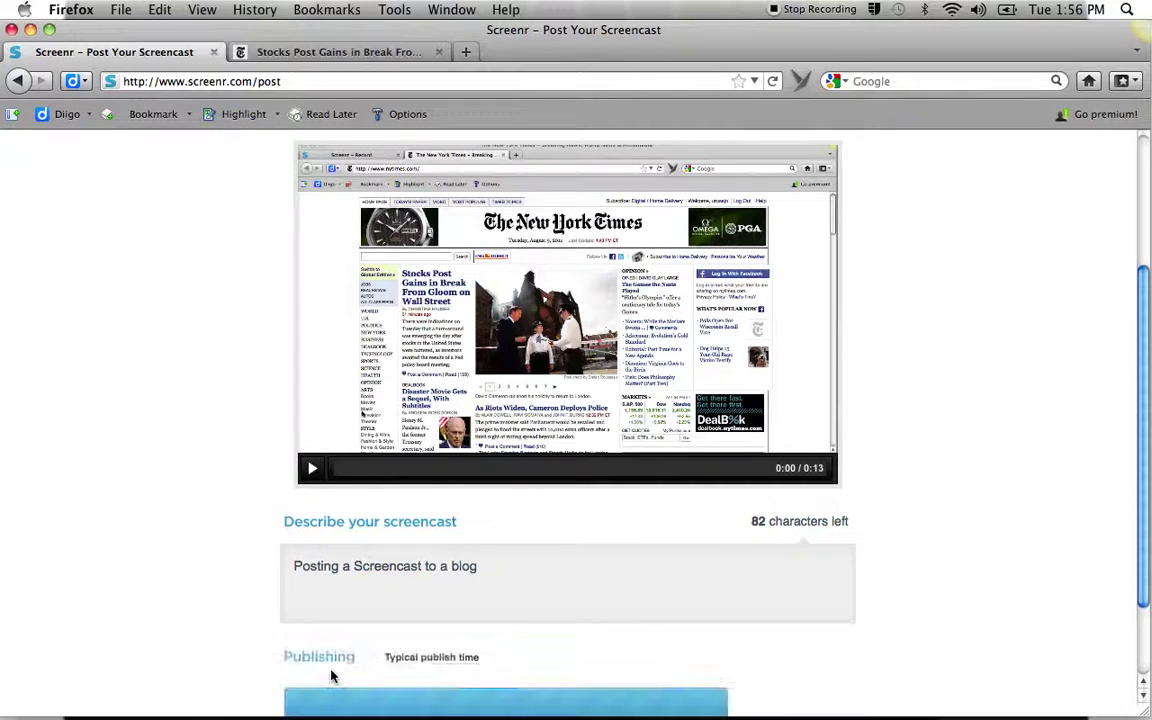
scroll(300, 600, down, 3)
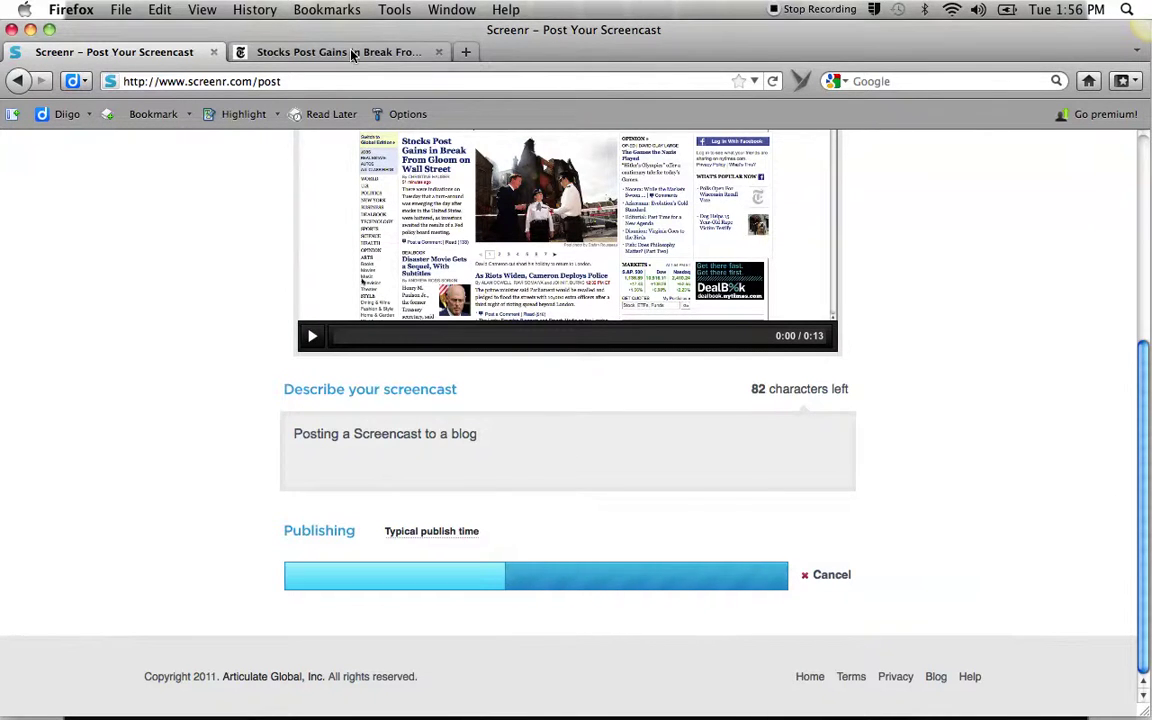
Load msuread525.ning.com in place of the New York Times article and start a new blog post there
click(318, 51)
click(352, 81)
text(msu)
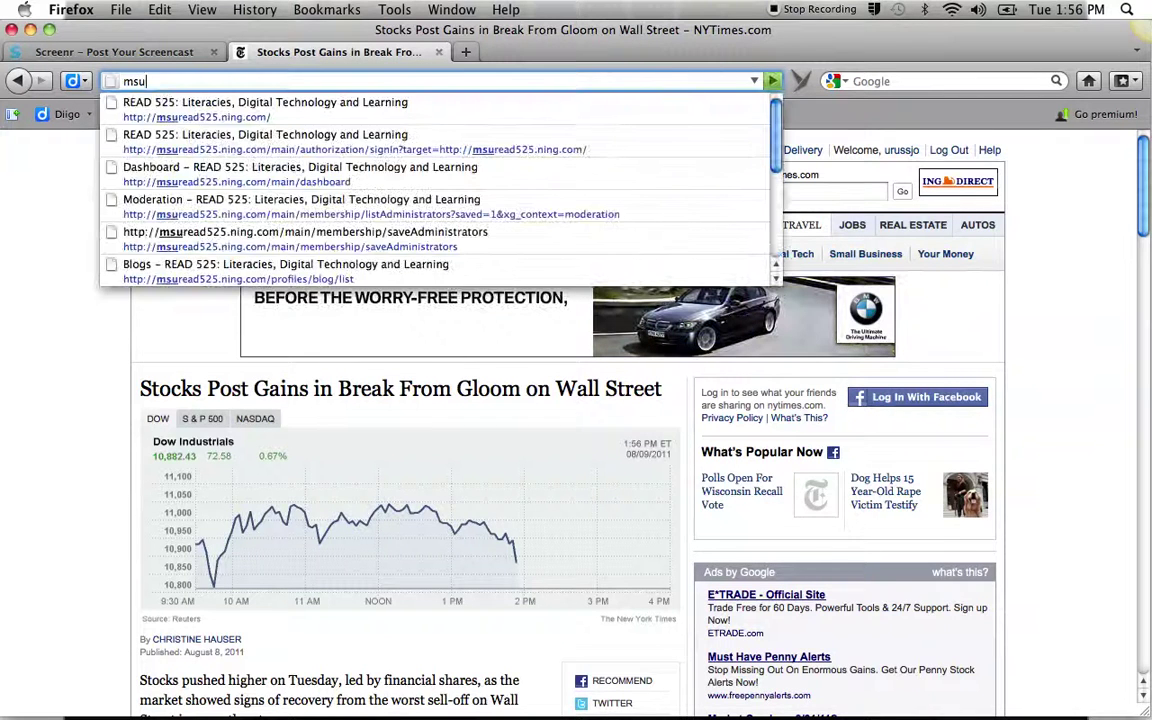
key(Down)
key(Return)
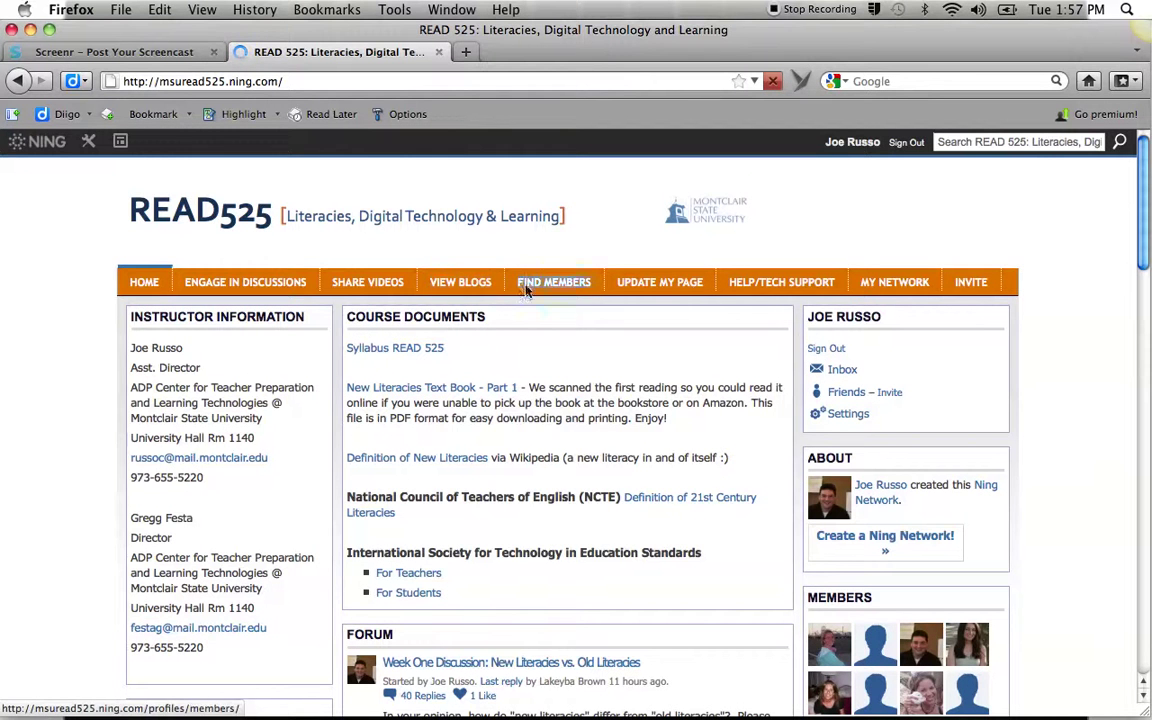
click(462, 284)
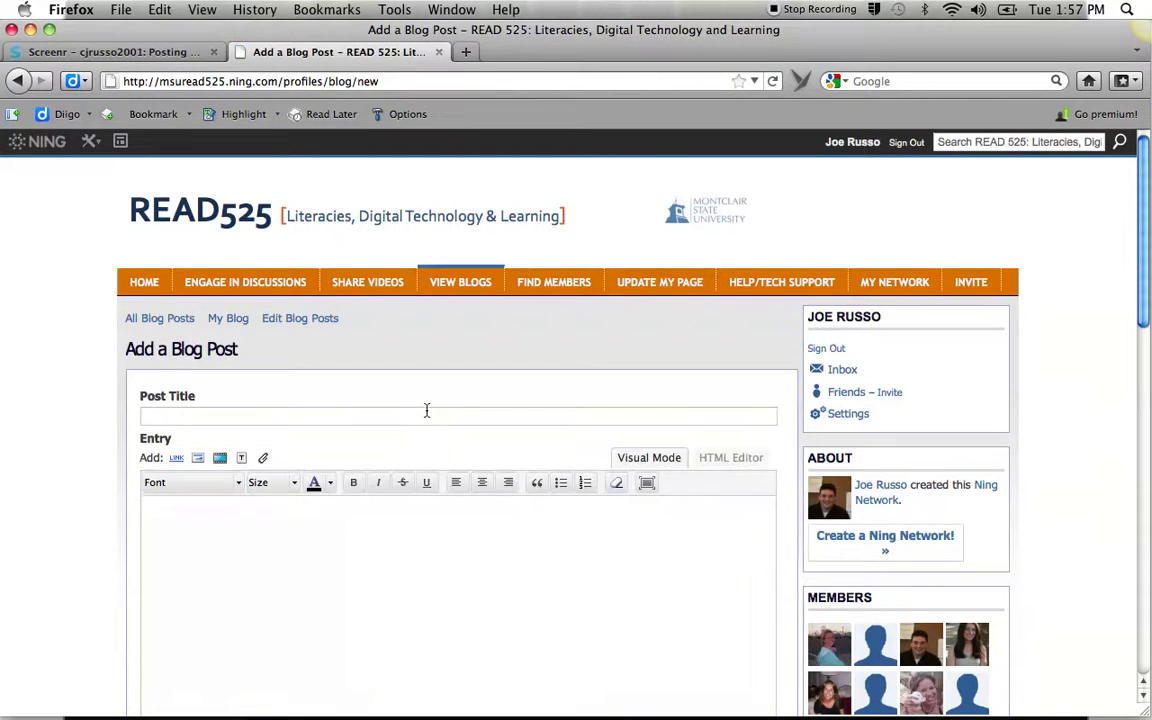
Title the blog post "Screenr Screencast" and write the entry "My screencast of the New York Times."
text(Screenr Screencast)
click(268, 528)
text(M)
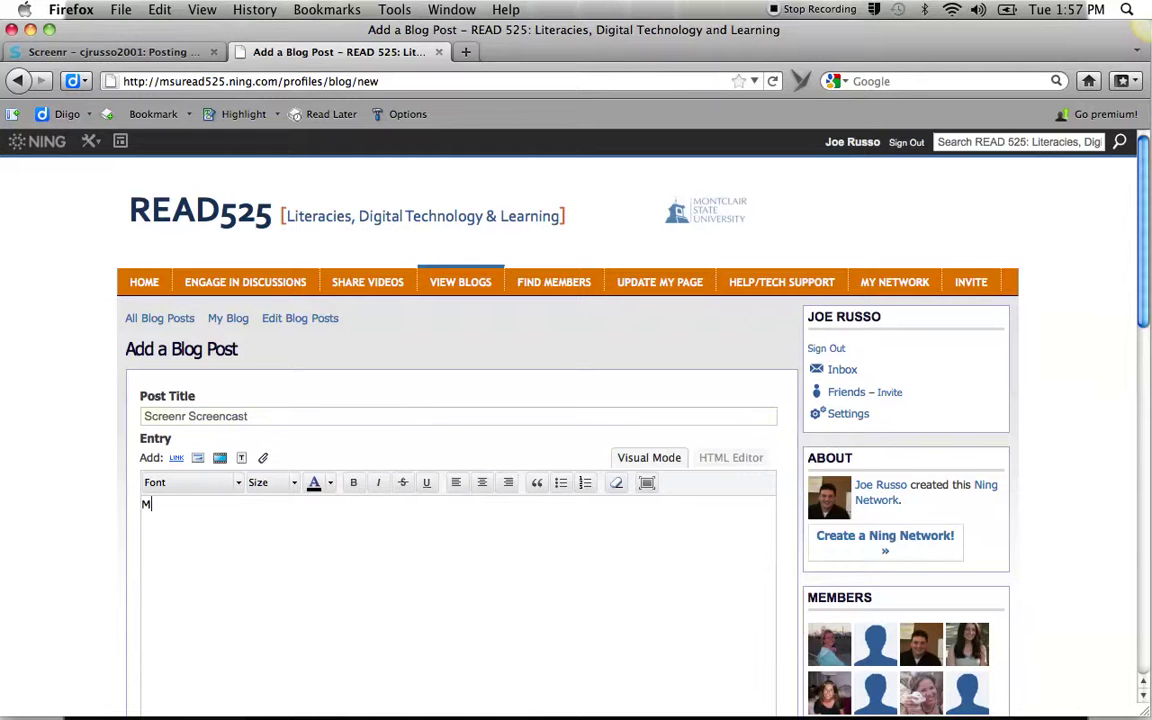
text(y screencast of the)
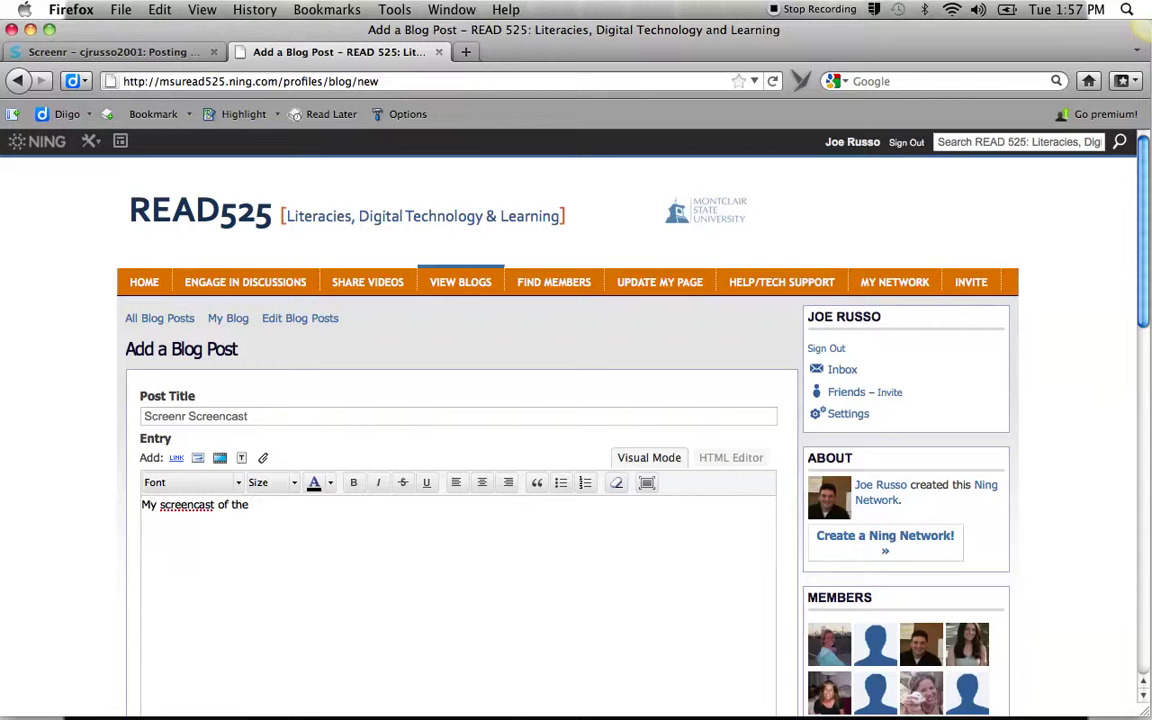
text( New York Times.)
Copy the share URL of the published screencast on Screenr
click(133, 50)
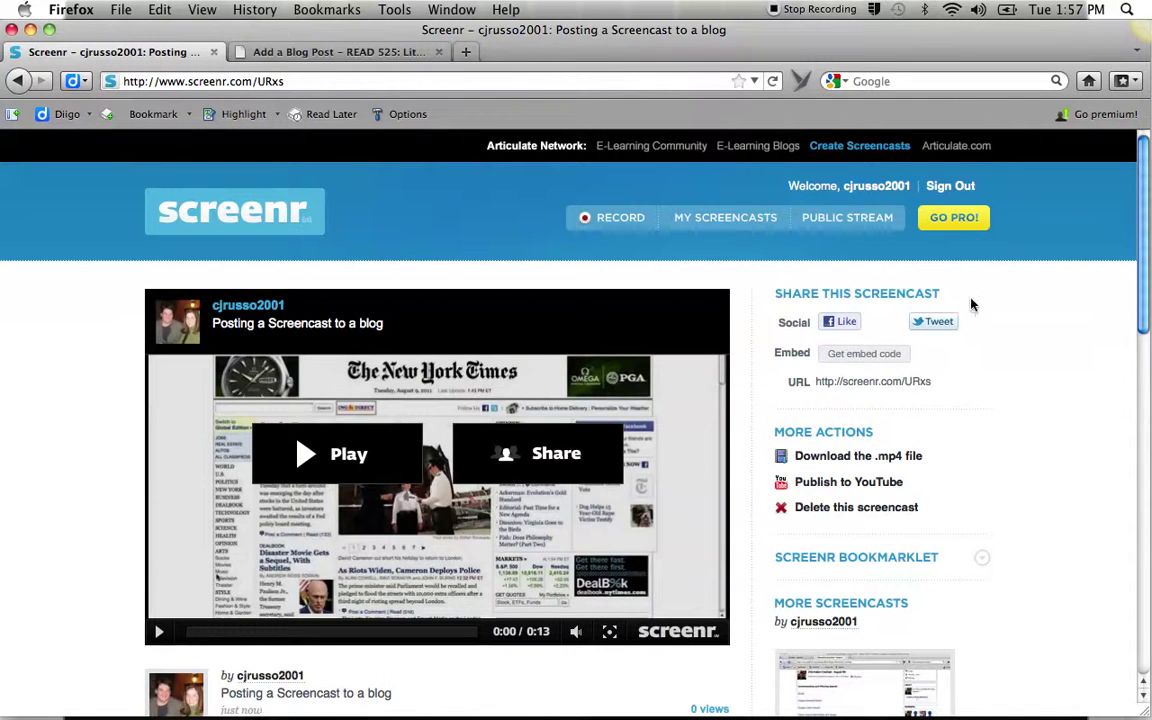
drag(1141, 225, 1144, 248)
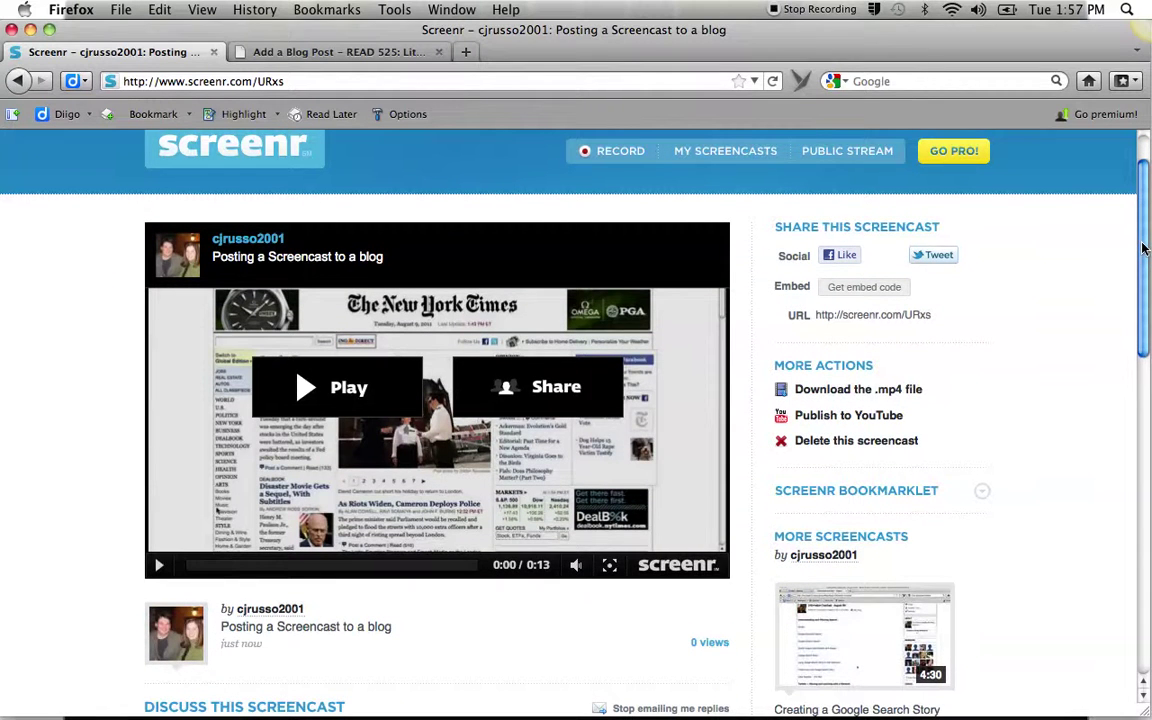
click(550, 387)
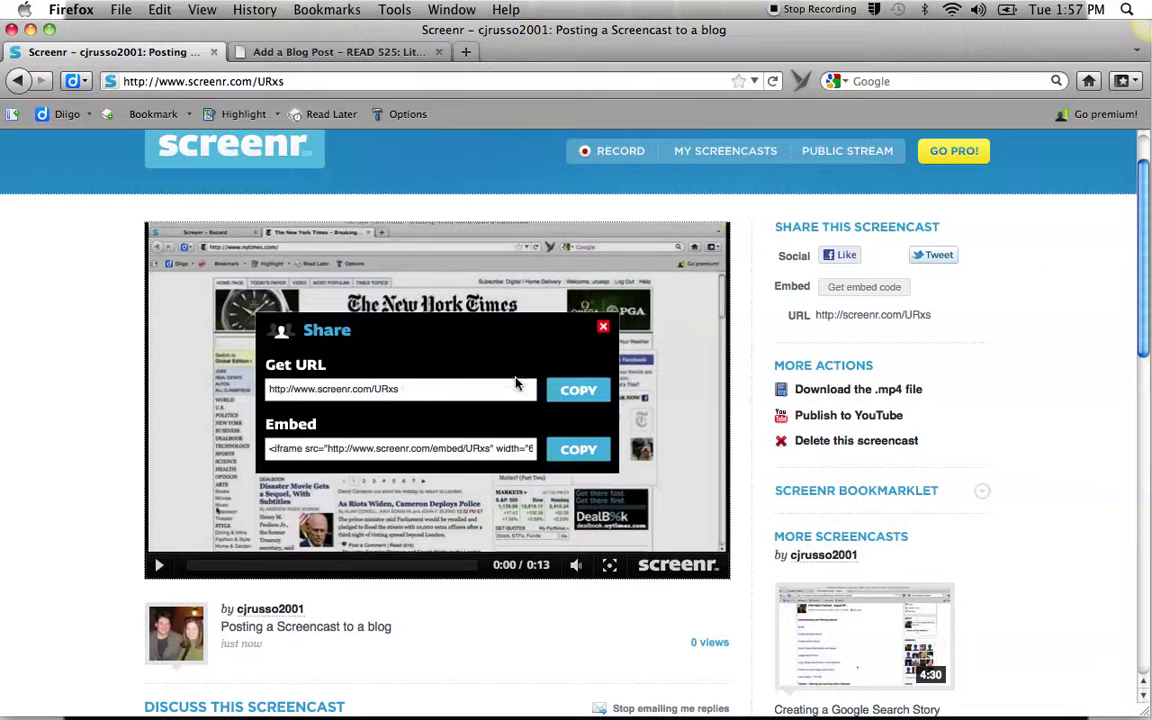
click(578, 392)
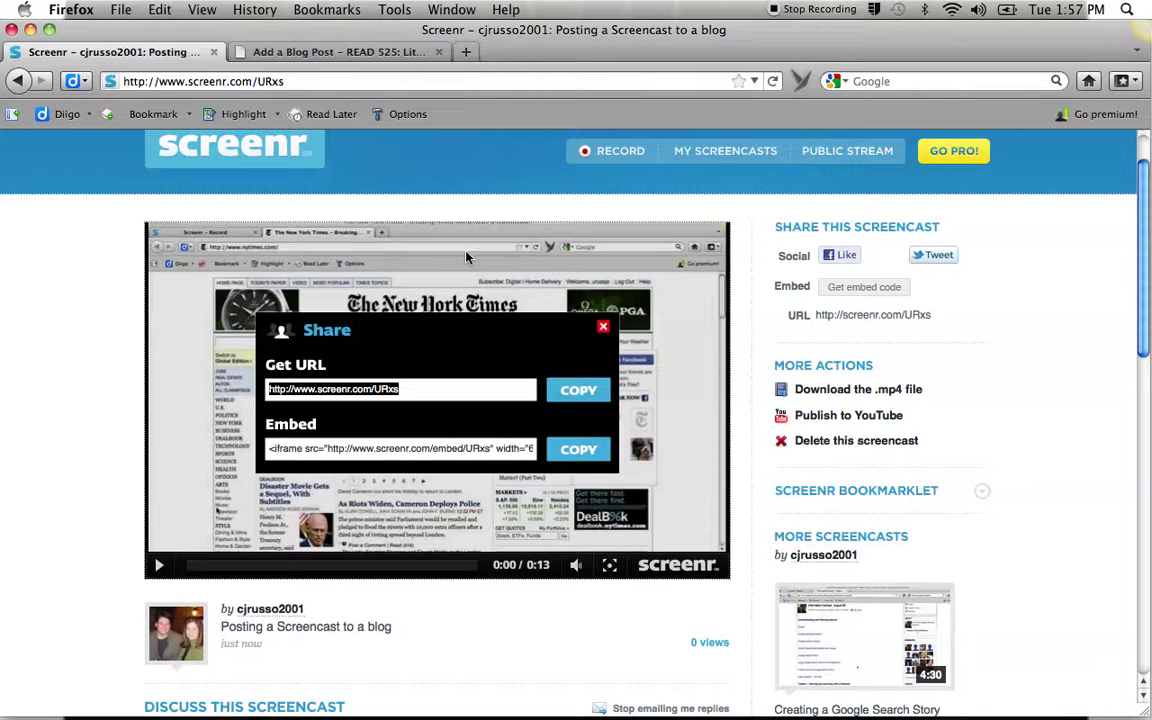
click(343, 55)
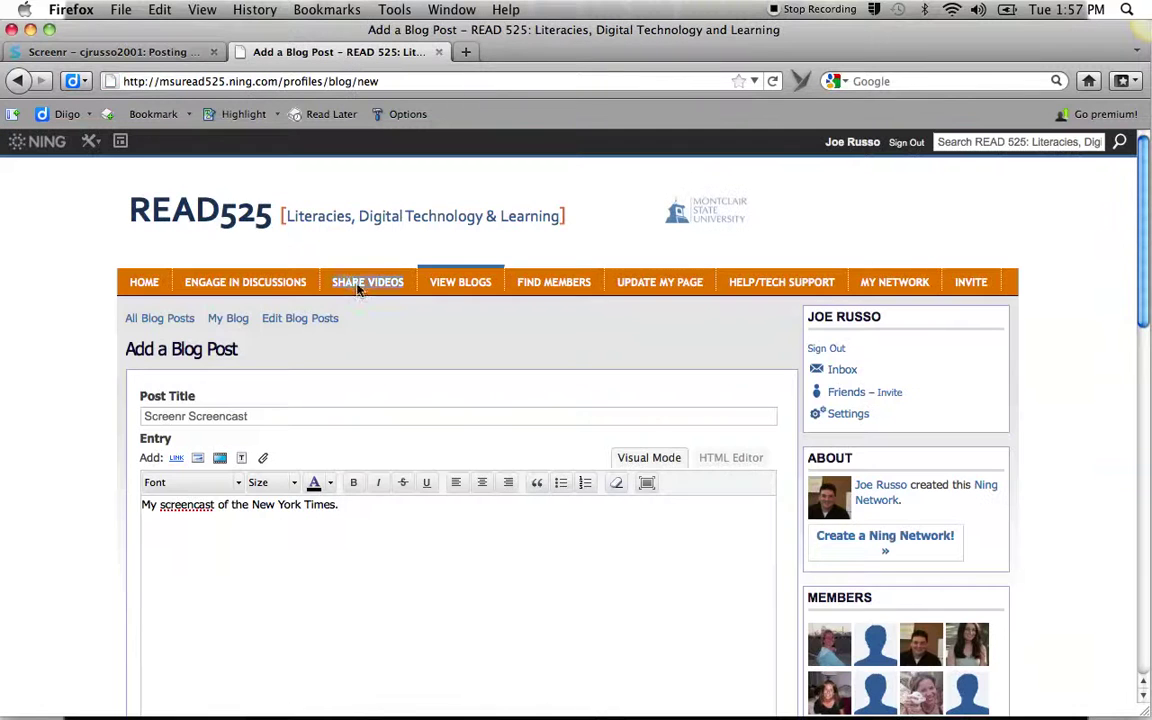
click(160, 506)
drag(160, 505, 213, 503)
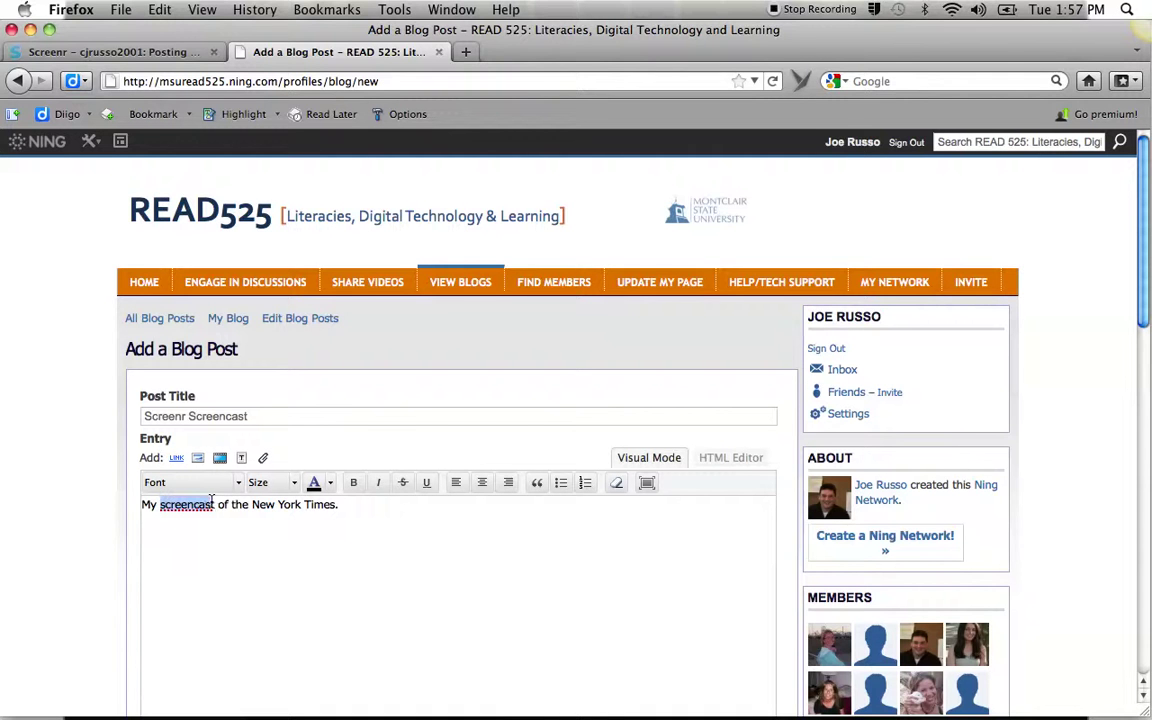
click(177, 457)
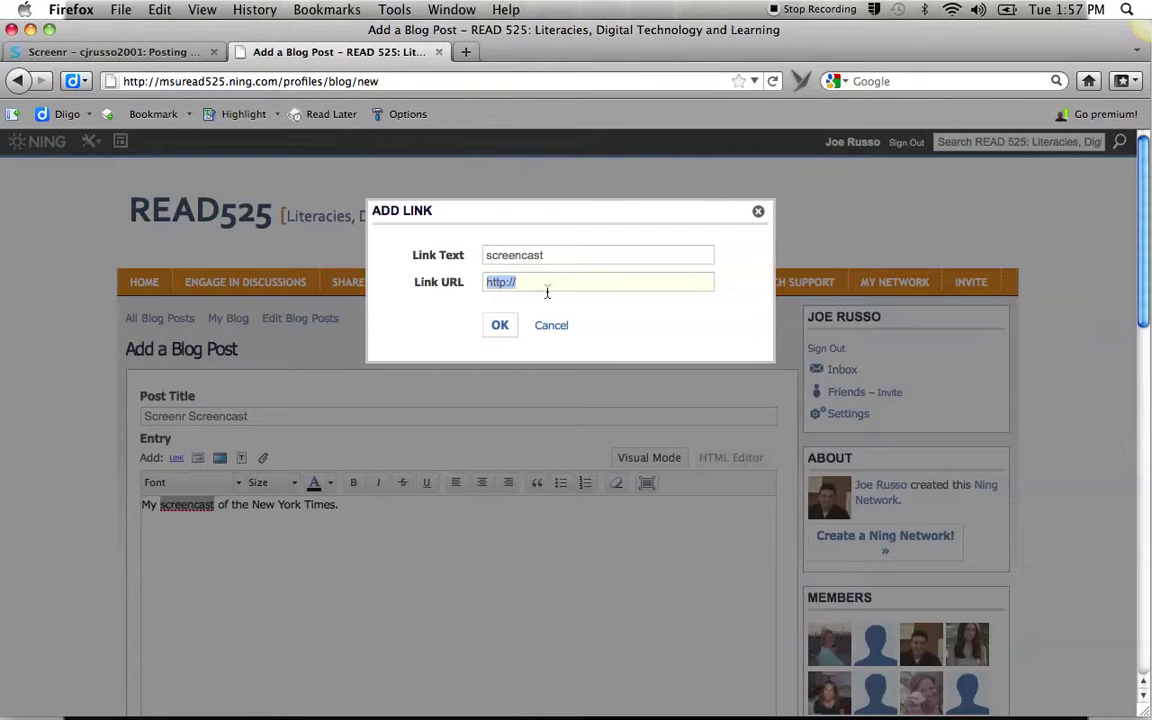
key(super+v)
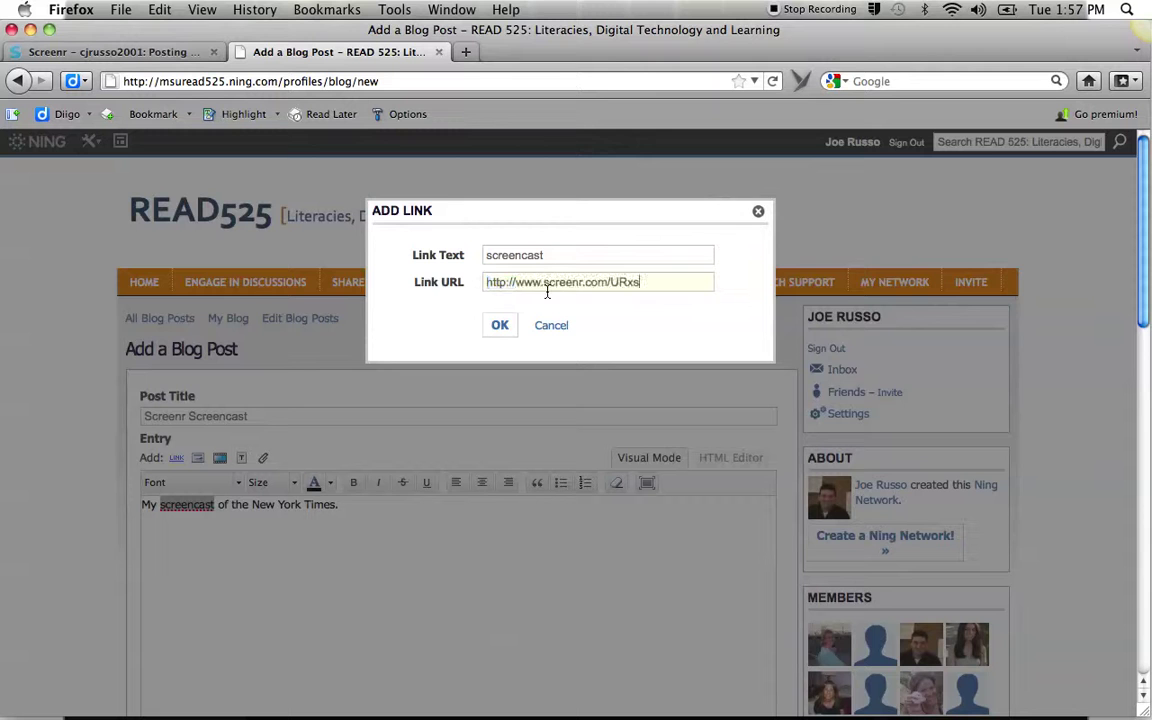
click(500, 325)
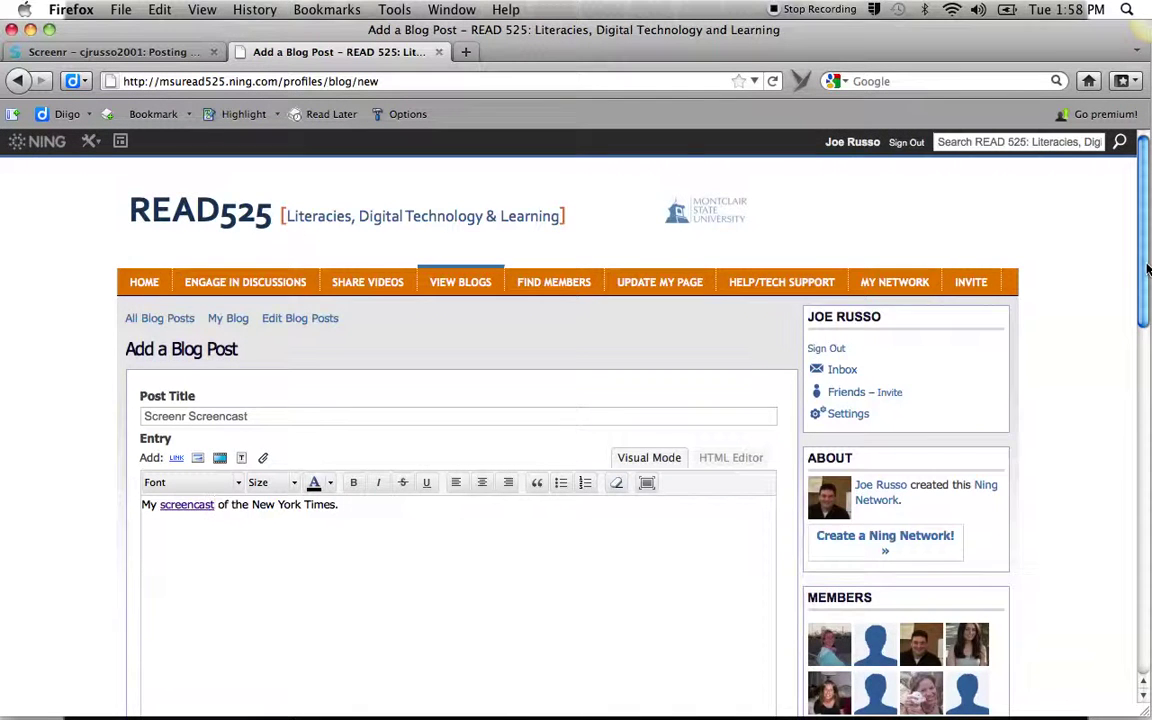
drag(1147, 262, 1149, 544)
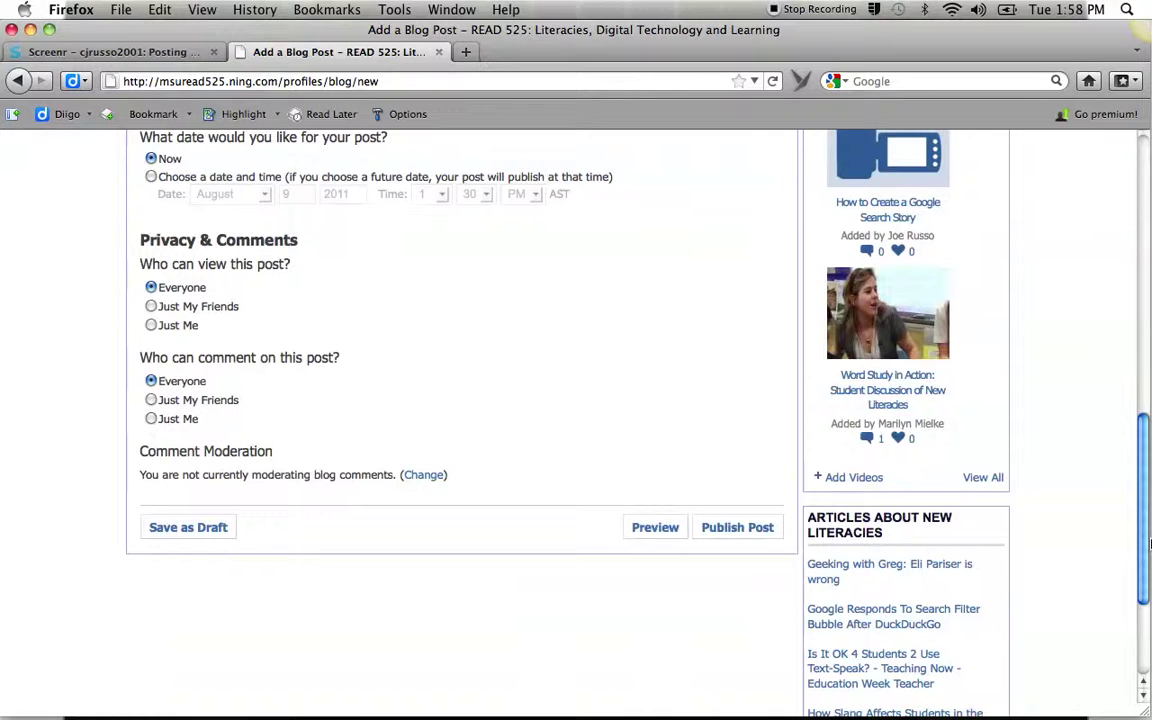
click(732, 531)
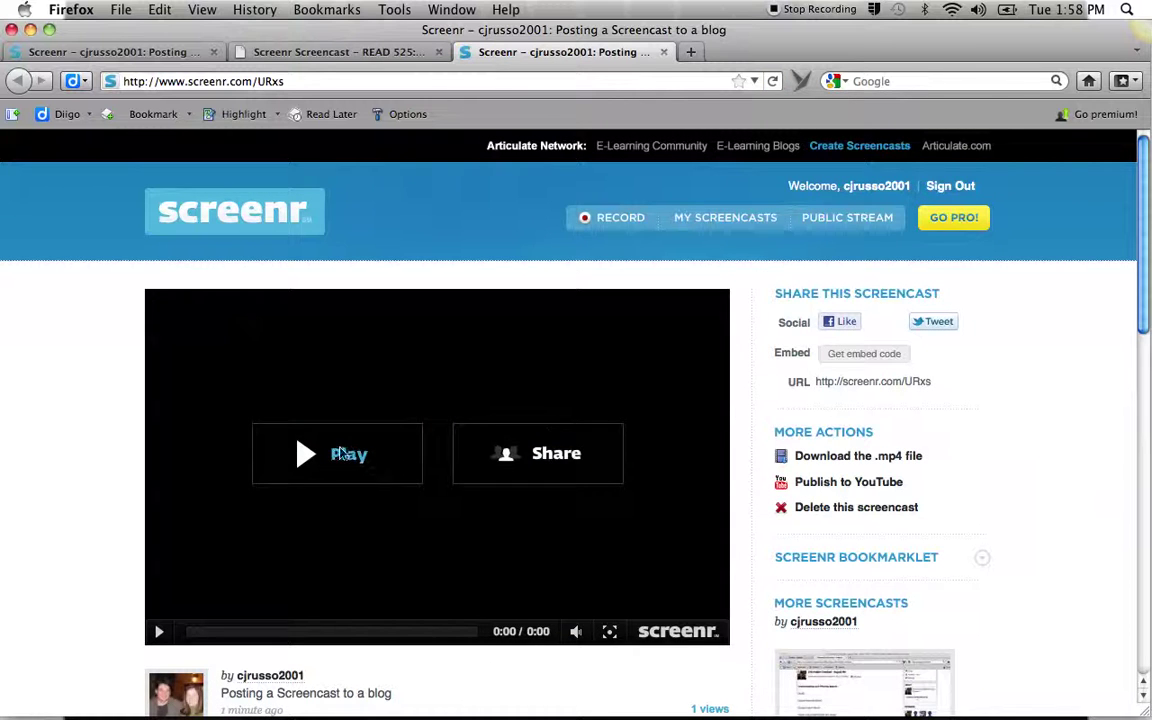
Play the first seconds of the screencast on its linked Screenr page and pause it
click(305, 455)
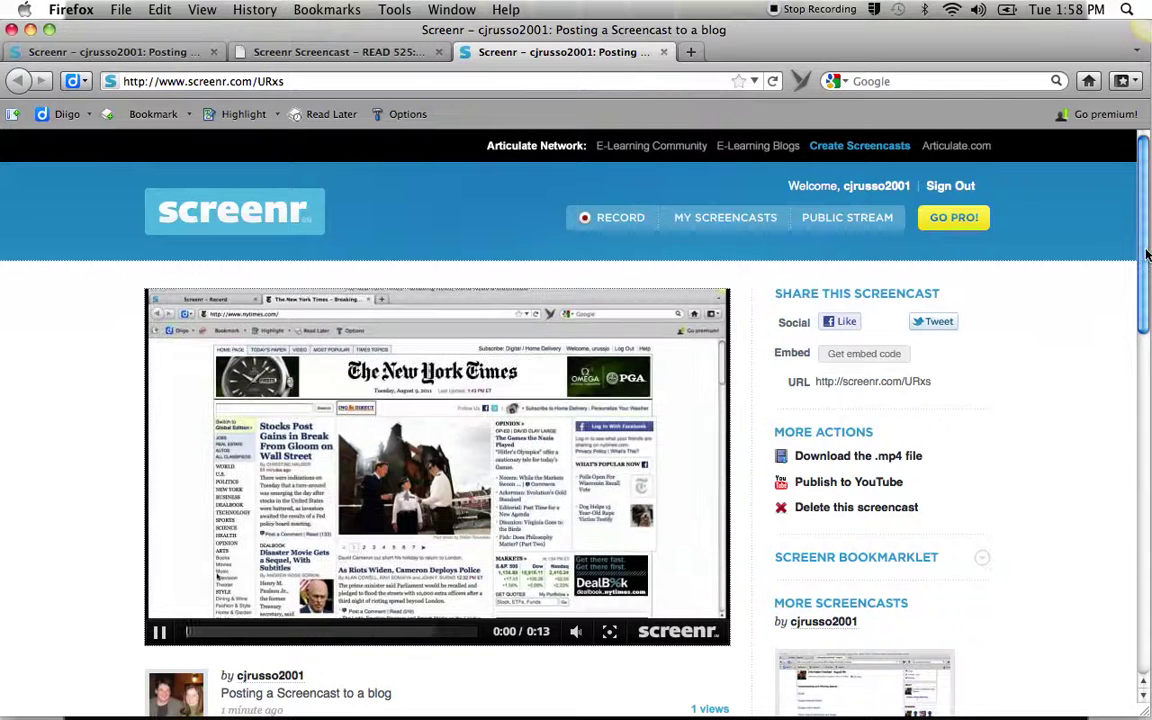
scroll(1148, 288, down, 1)
scroll(1148, 288, down, 2)
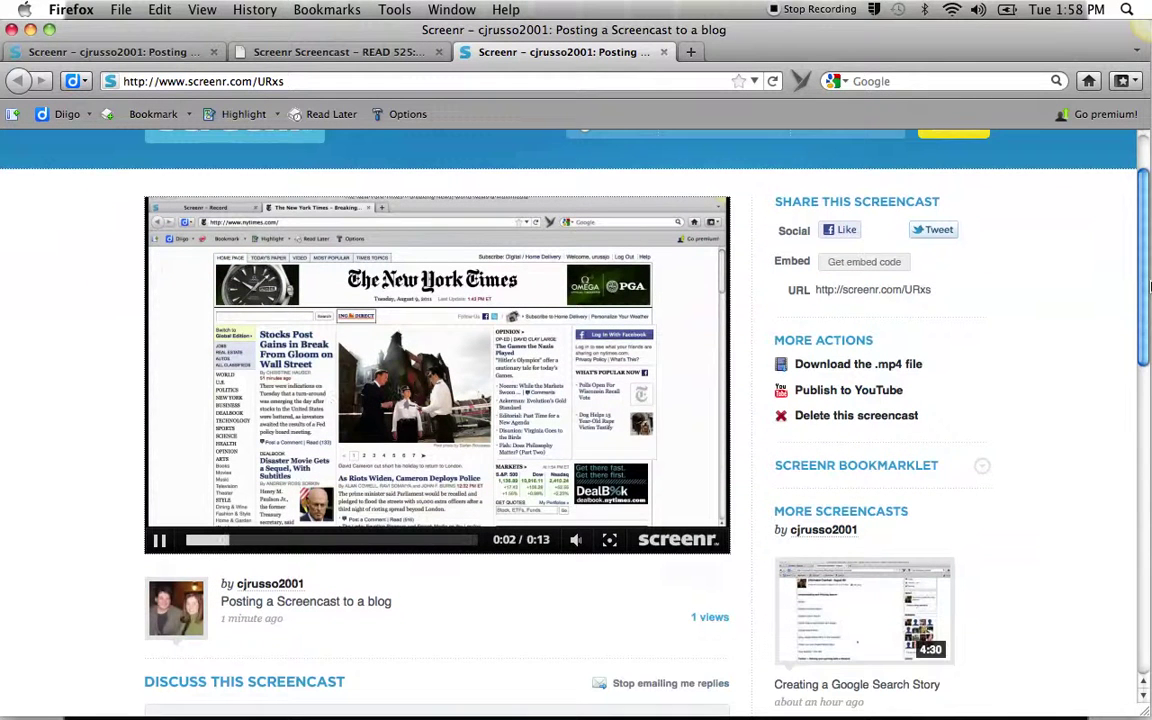
click(160, 540)
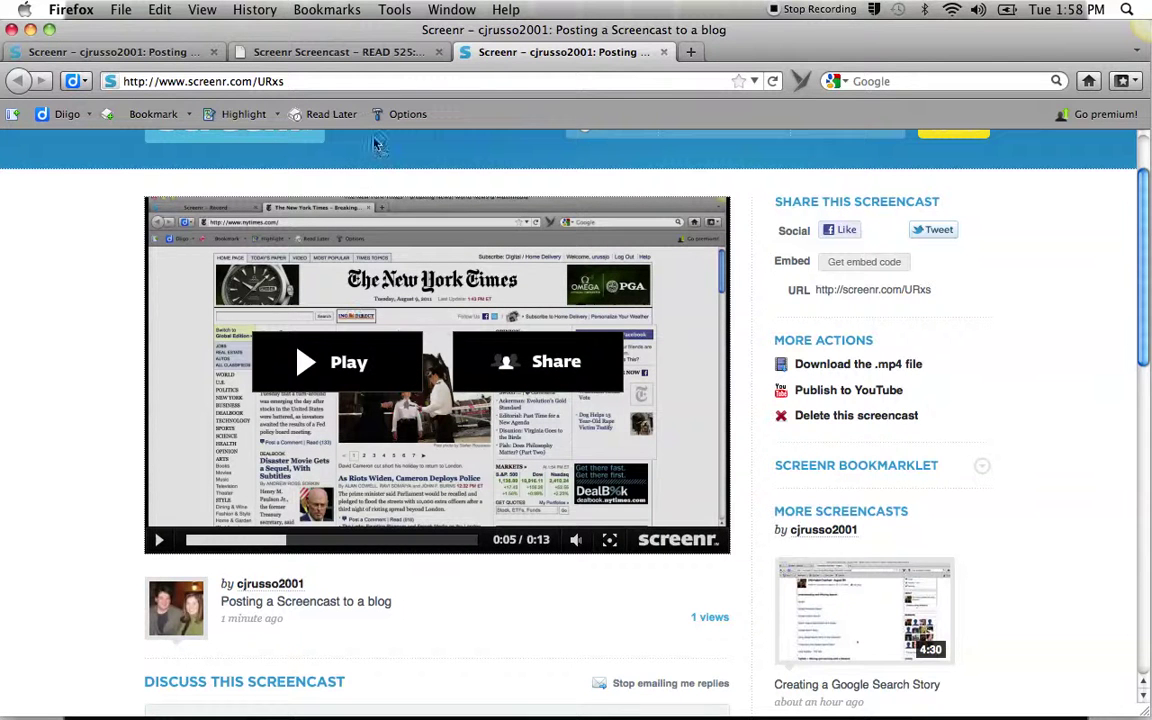